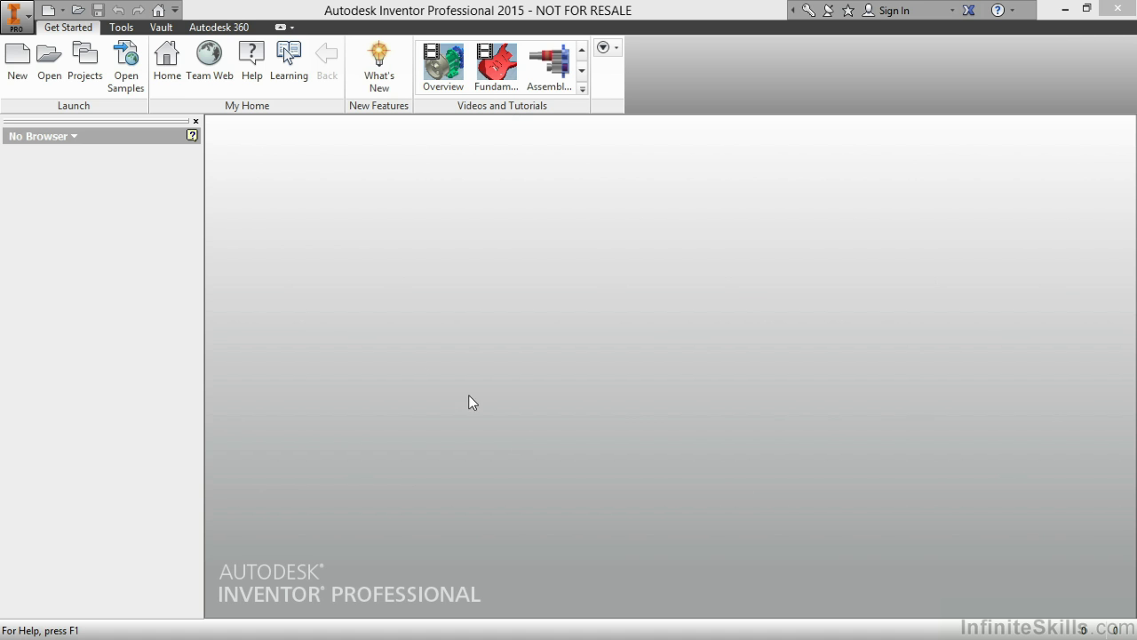
Step: Open the application menu from the Tools tab to show recent assembly and part documents
{"action": "left_click", "coordinate": [122, 26]}
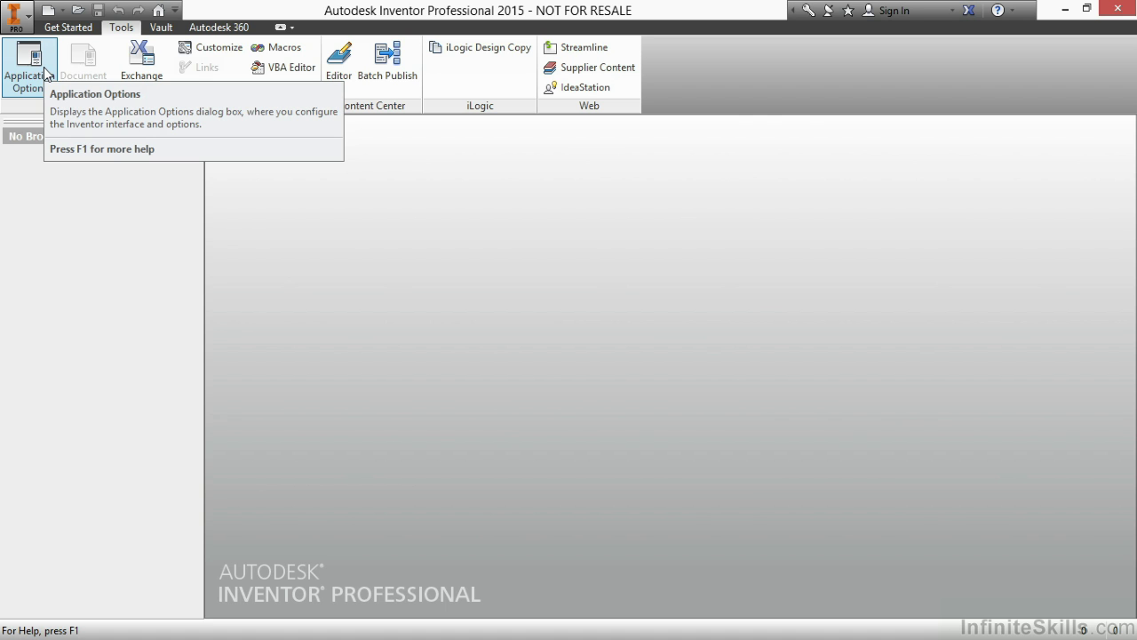
{"action": "left_click", "coordinate": [19, 18]}
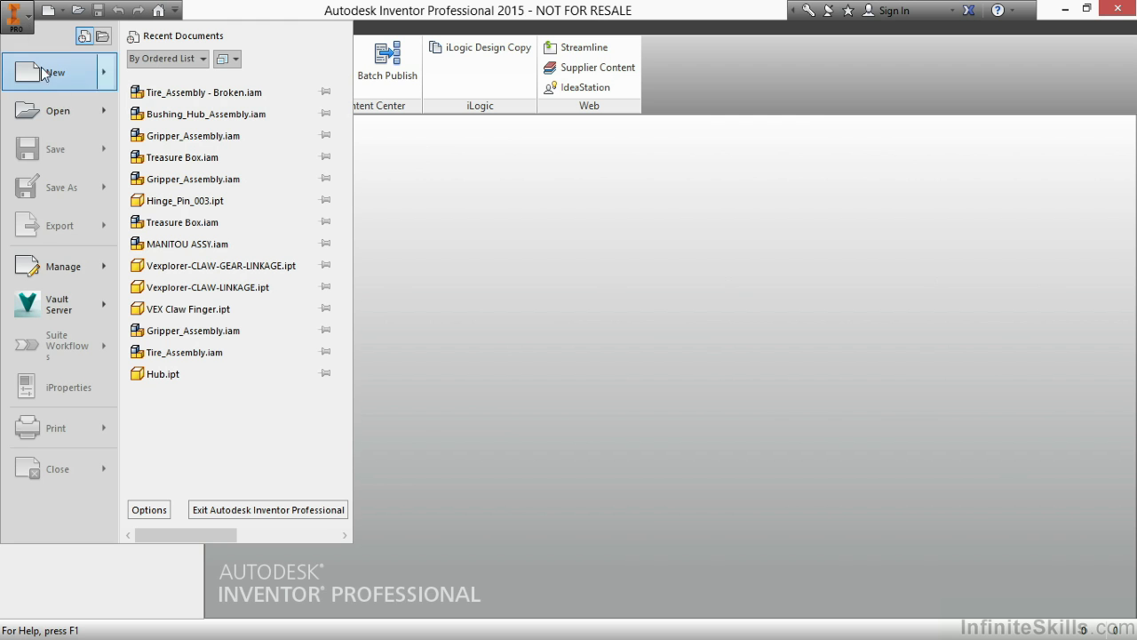
Step: Open the Application Options dialog on its General page
{"action": "left_click", "coordinate": [155, 508]}
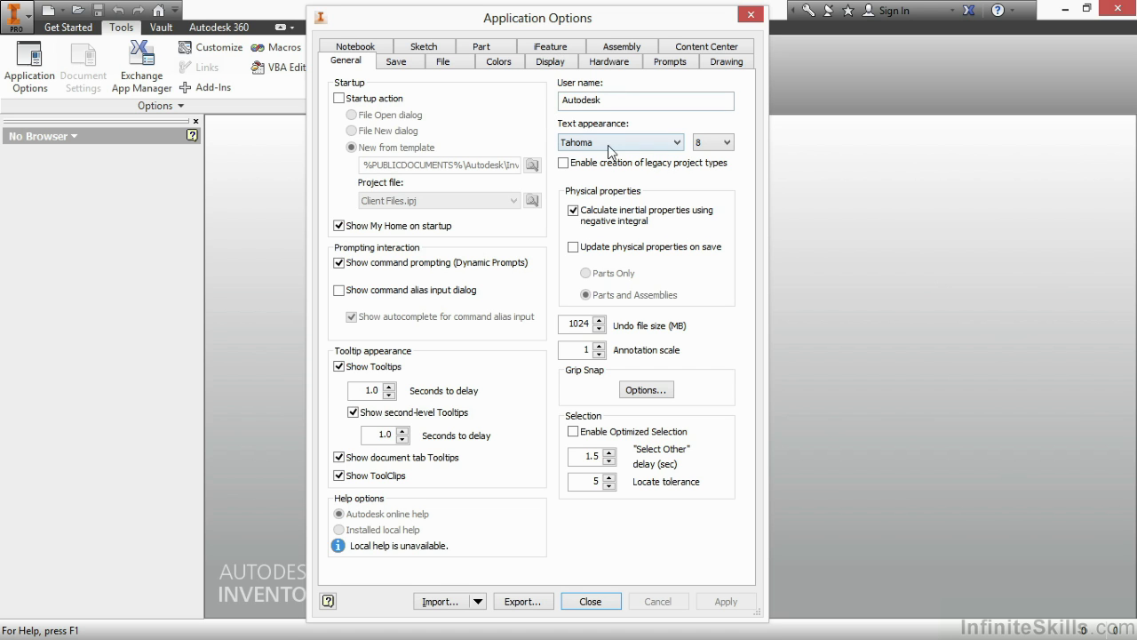
Step: Update physical properties on save for Parts and Assemblies, and set undo file size to 2048
{"action": "left_click", "coordinate": [573, 248]}
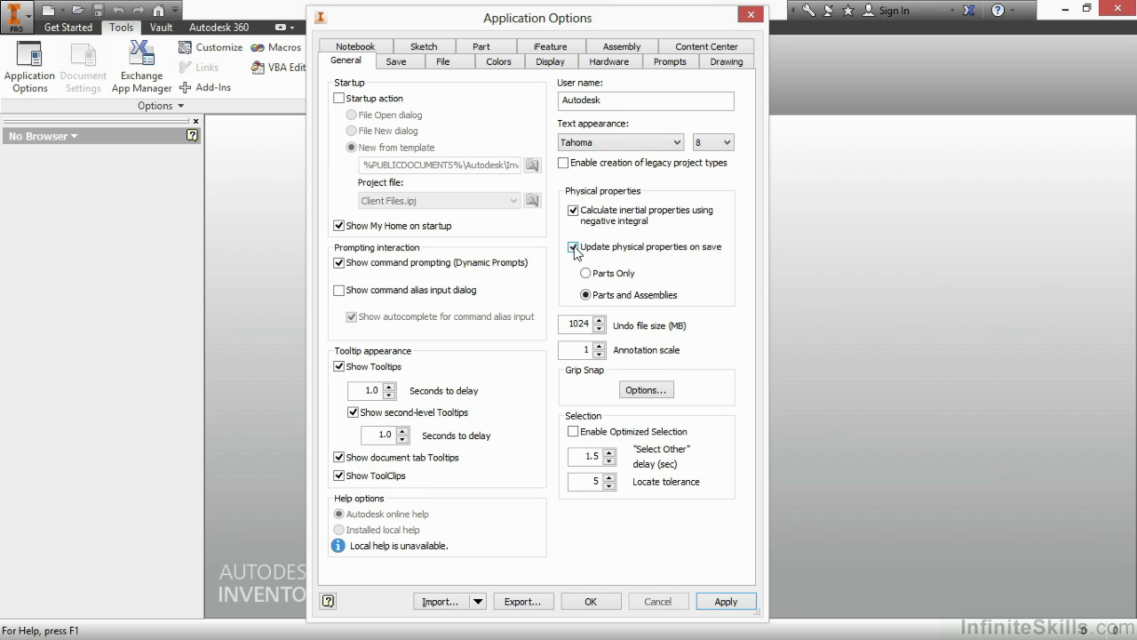
{"action": "left_click", "coordinate": [585, 295]}
{"action": "double_click", "coordinate": [566, 323]}
{"action": "type", "text": "2048"}
Step: Raise the annotation scale to 1.3 and switch off Show Tooltips and Show ToolClips
{"action": "left_click", "coordinate": [599, 345]}
{"action": "left_click", "coordinate": [600, 346]}
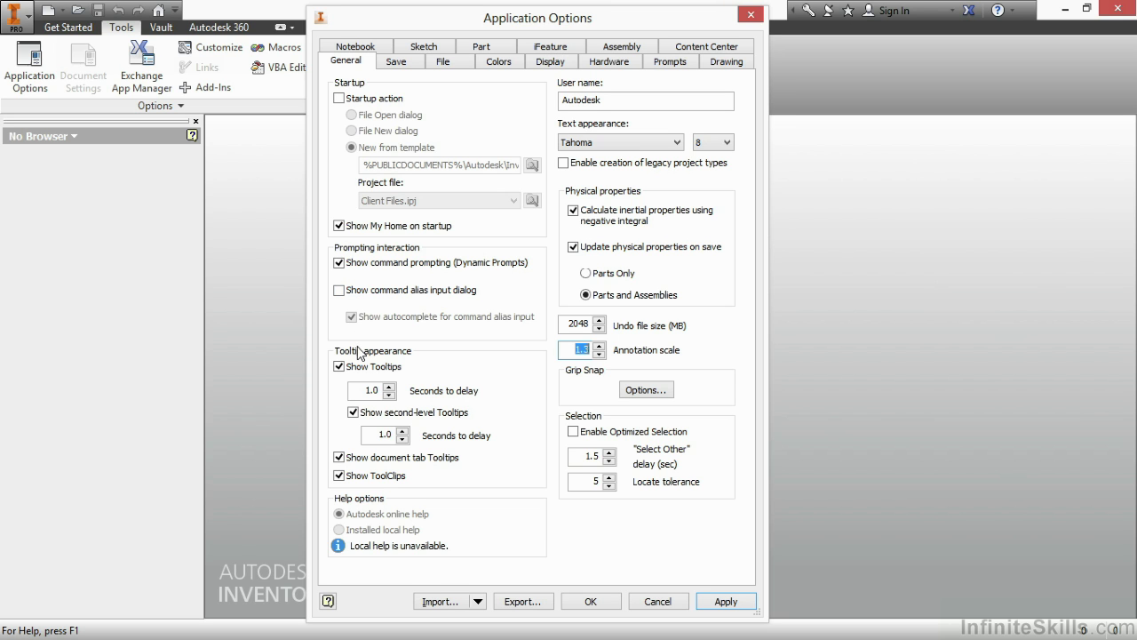
{"action": "left_click", "coordinate": [338, 366]}
{"action": "left_click", "coordinate": [339, 476]}
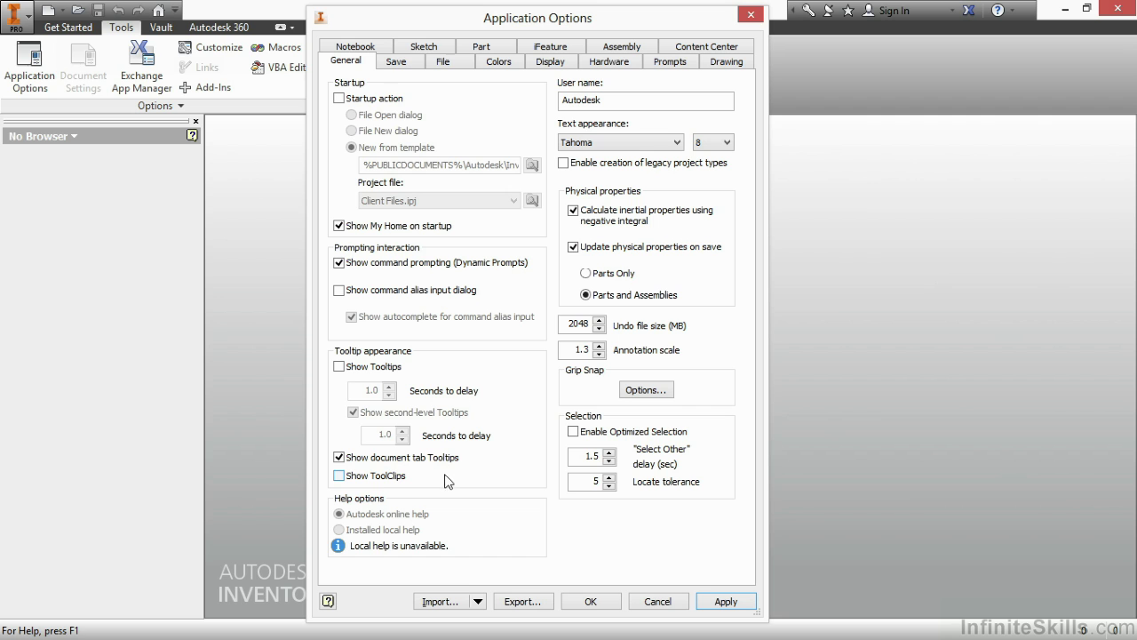
Step: Show the Save options, with the save reminder timer at 30 minutes
{"action": "left_click", "coordinate": [401, 61]}
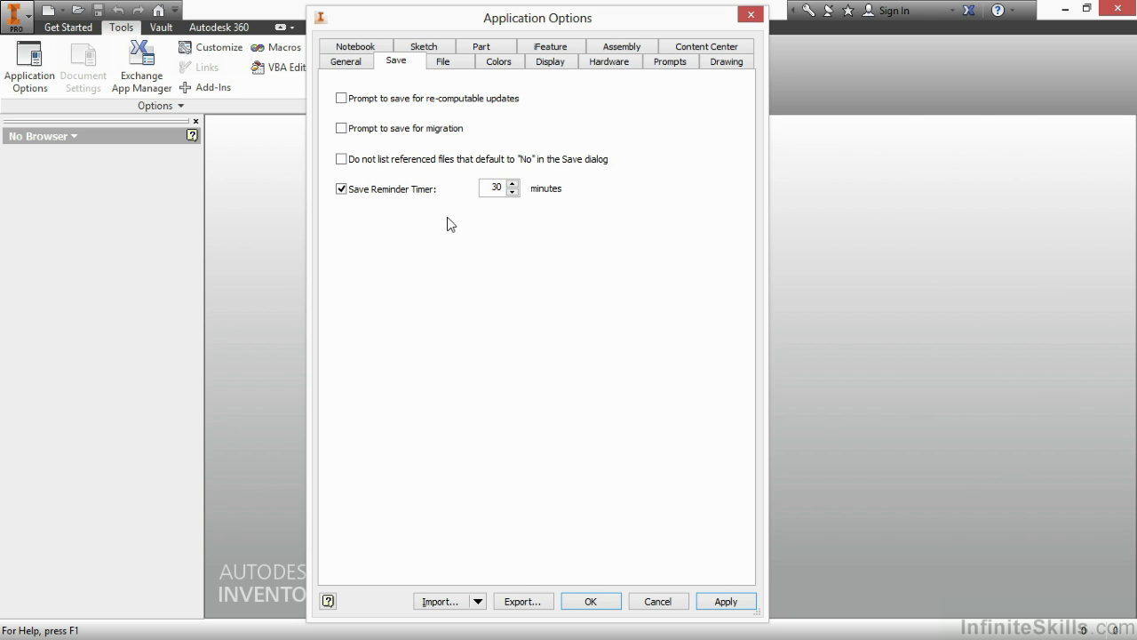
Step: Review the File tab's default template, design data, projects and texture folder paths
{"action": "left_click", "coordinate": [454, 66]}
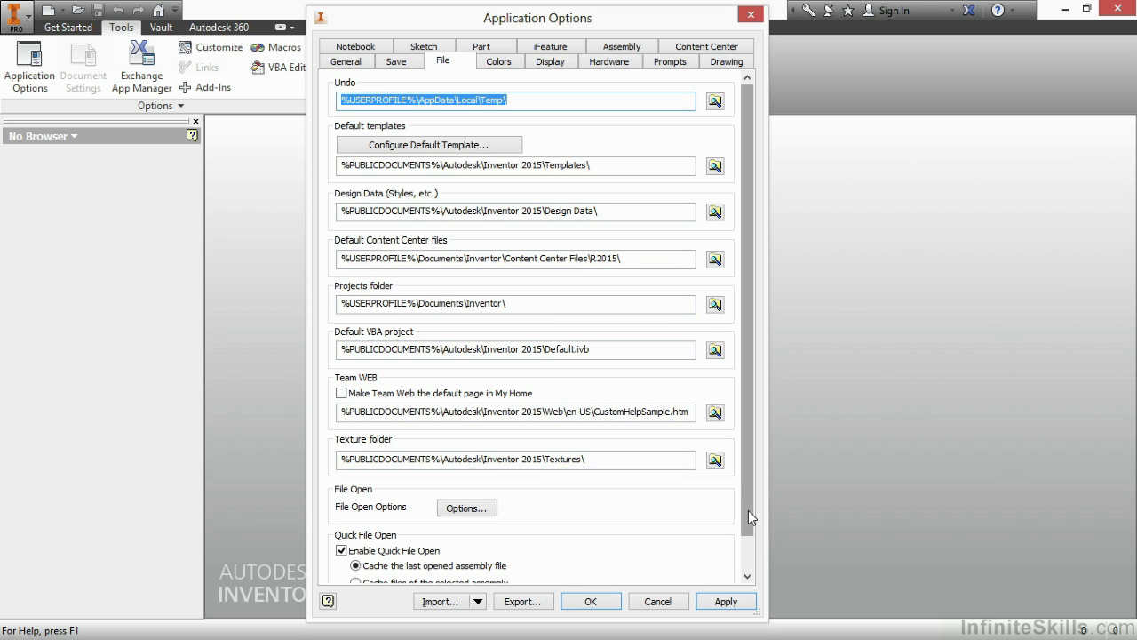
{"action": "left_click_drag", "start_coordinate": [749, 510], "coordinate": [757, 555]}
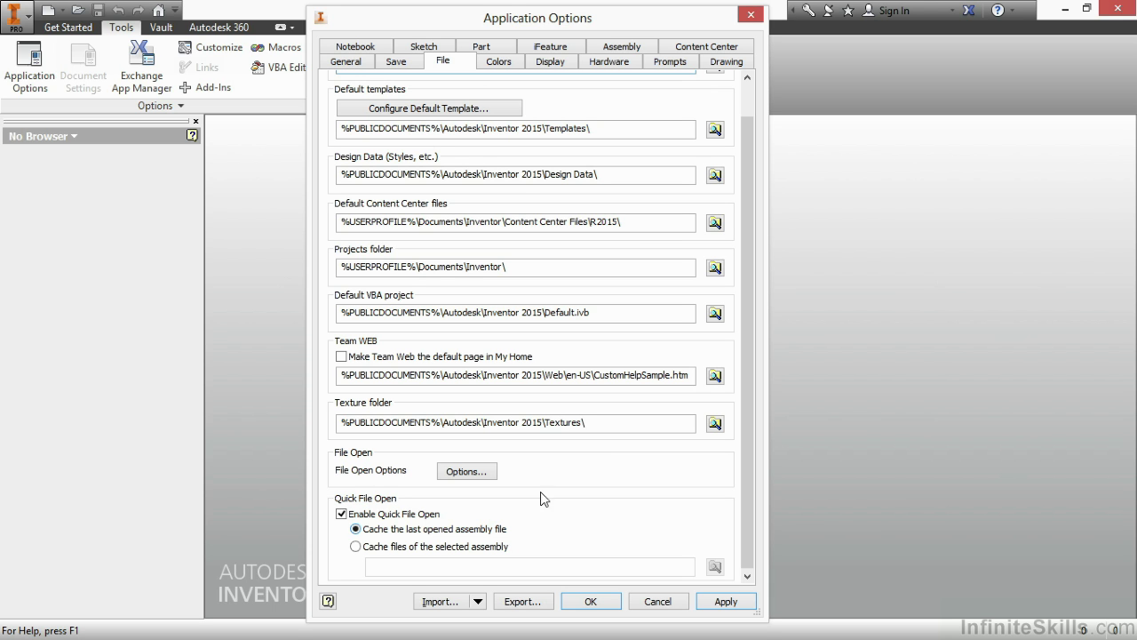
Step: On the Colors tab, try an image background, then set the background back to Gradient
{"action": "left_click", "coordinate": [503, 63]}
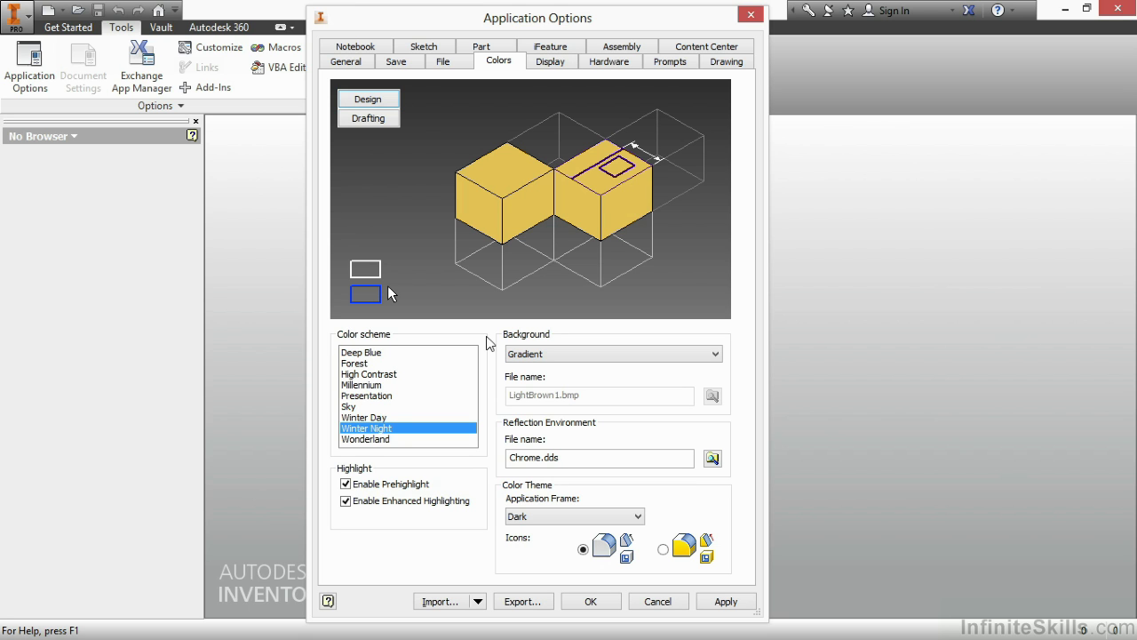
{"action": "left_click", "coordinate": [551, 357]}
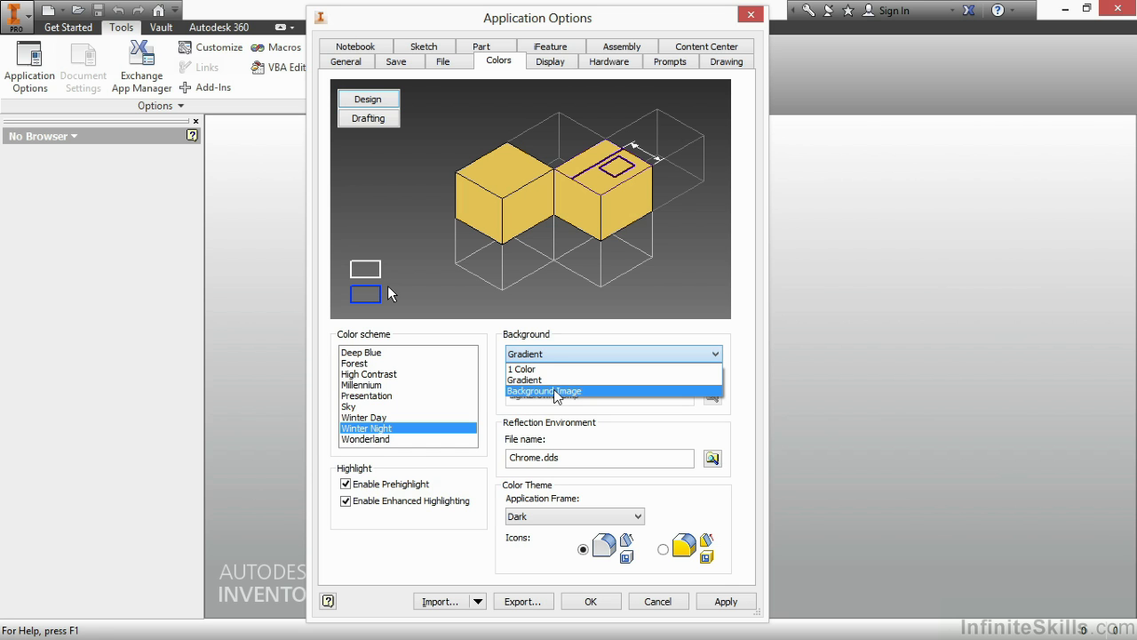
{"action": "left_click", "coordinate": [556, 392]}
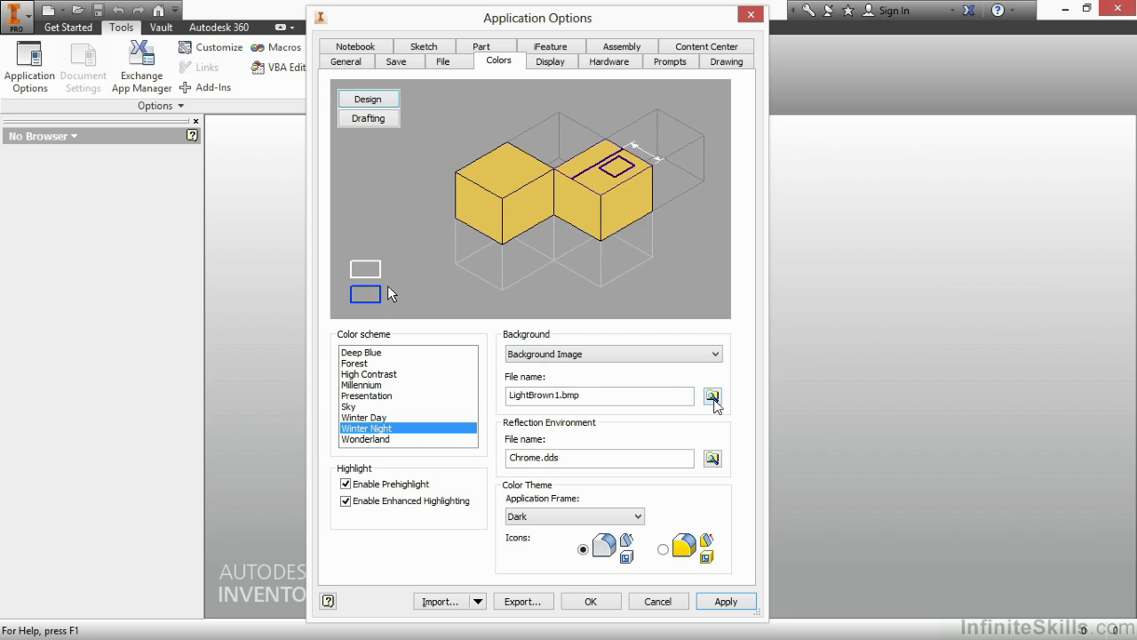
{"action": "left_click", "coordinate": [570, 359]}
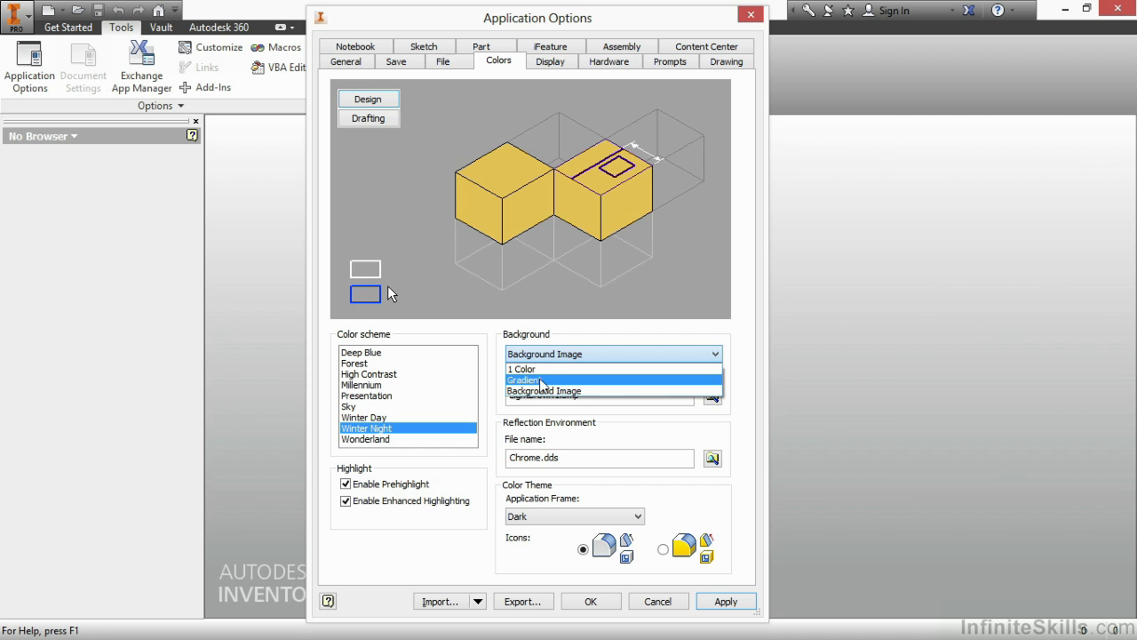
{"action": "left_click", "coordinate": [541, 382]}
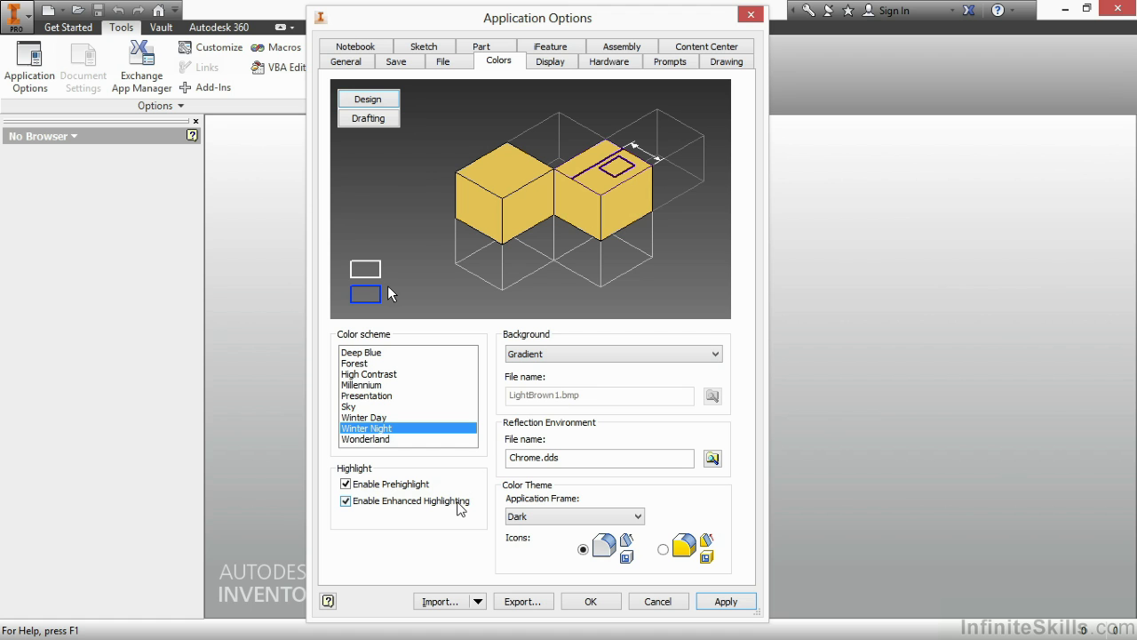
Step: On the Display tab, set Appearance to 'Use application settings'
{"action": "left_click", "coordinate": [549, 64]}
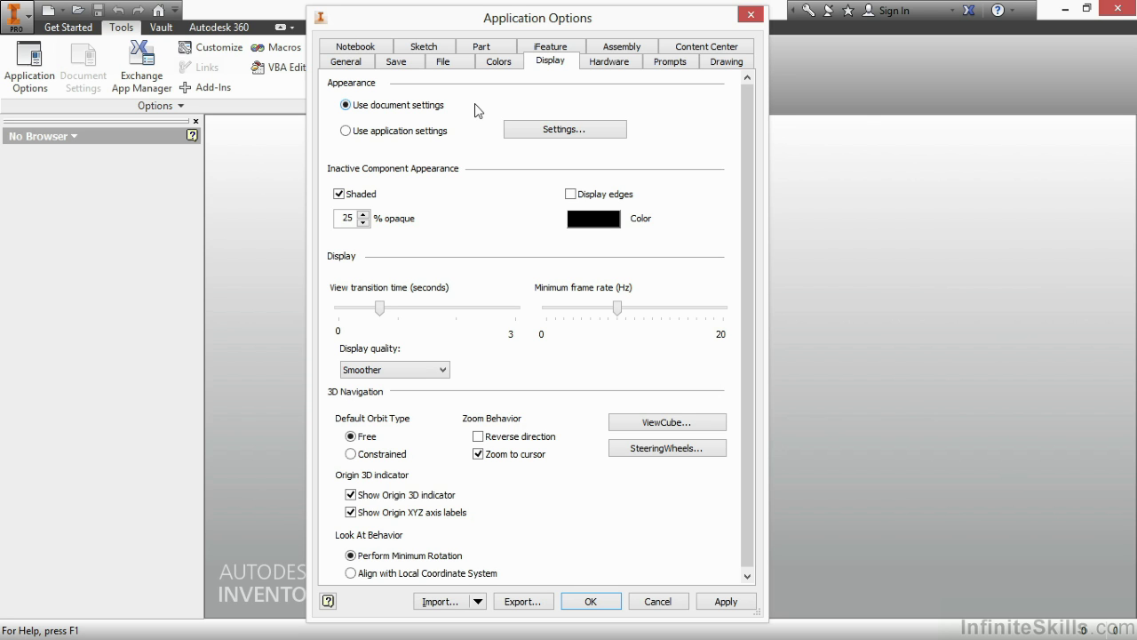
{"action": "left_click", "coordinate": [433, 135]}
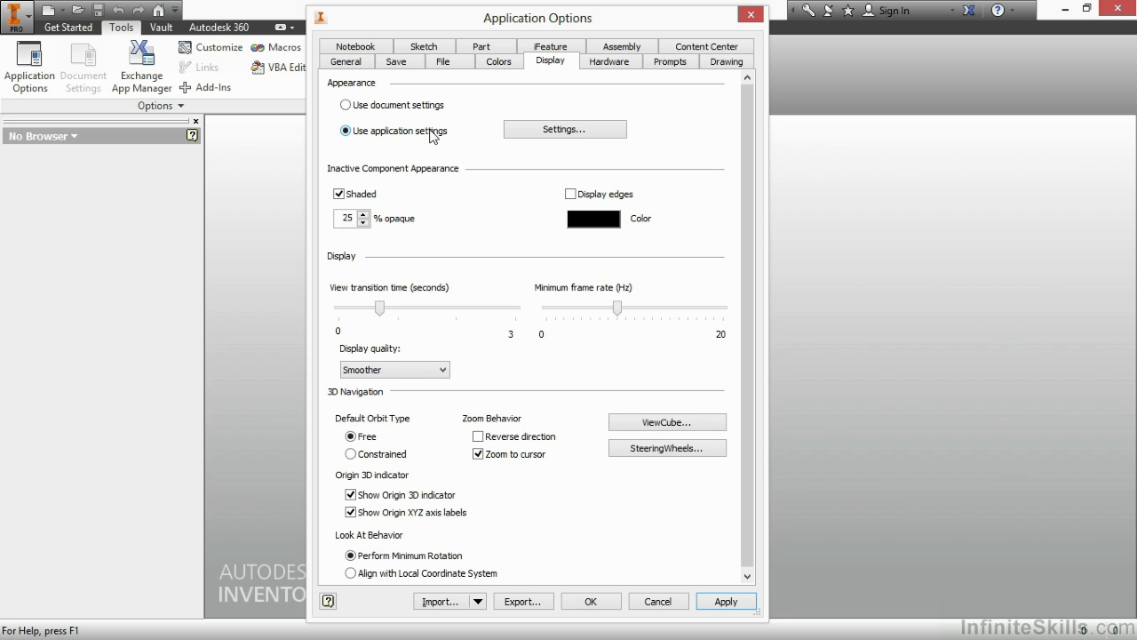
Step: Set the display appearance visual style to Shaded with edges, leaving Ambient Shadows off, and confirm
{"action": "left_click", "coordinate": [550, 133]}
{"action": "left_click_drag", "start_coordinate": [471, 177], "coordinate": [491, 201]}
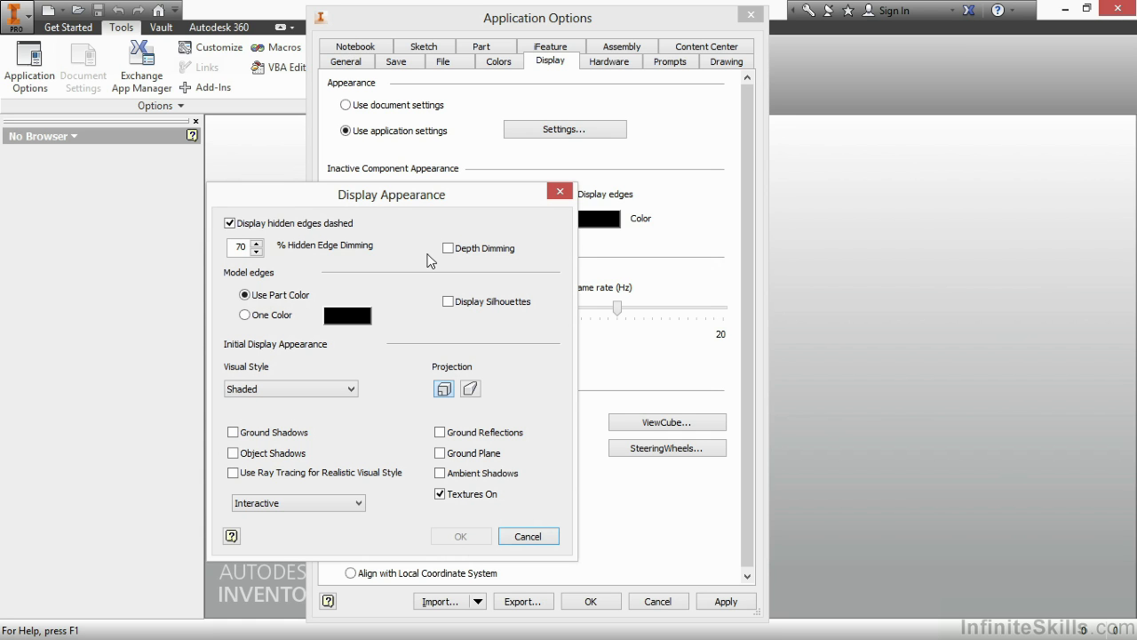
{"action": "left_click", "coordinate": [353, 390]}
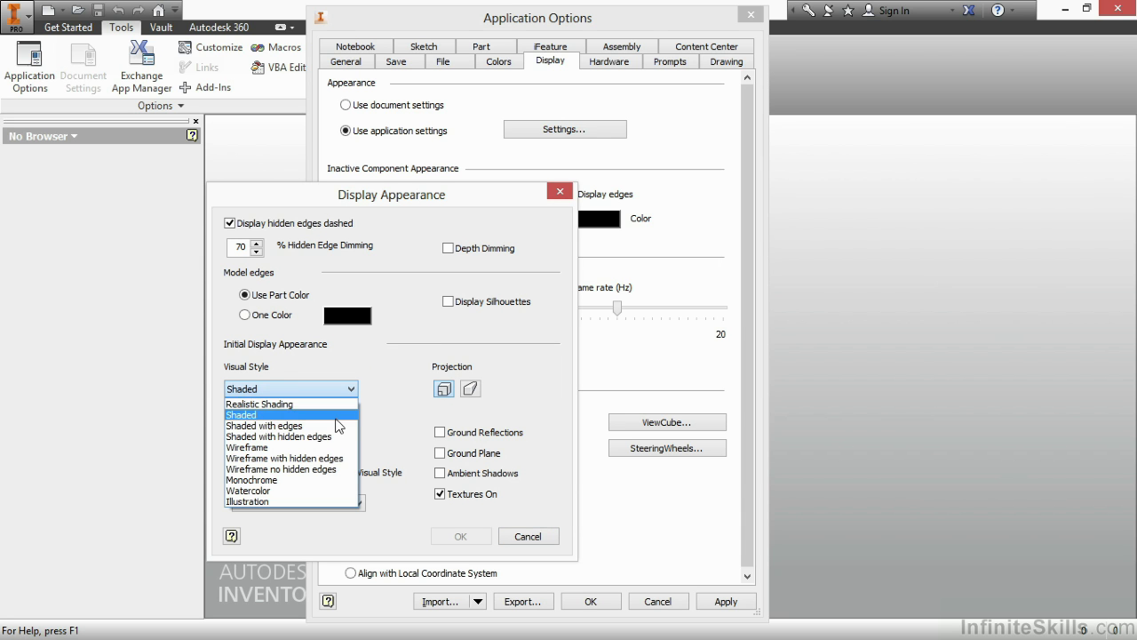
{"action": "left_click", "coordinate": [335, 426]}
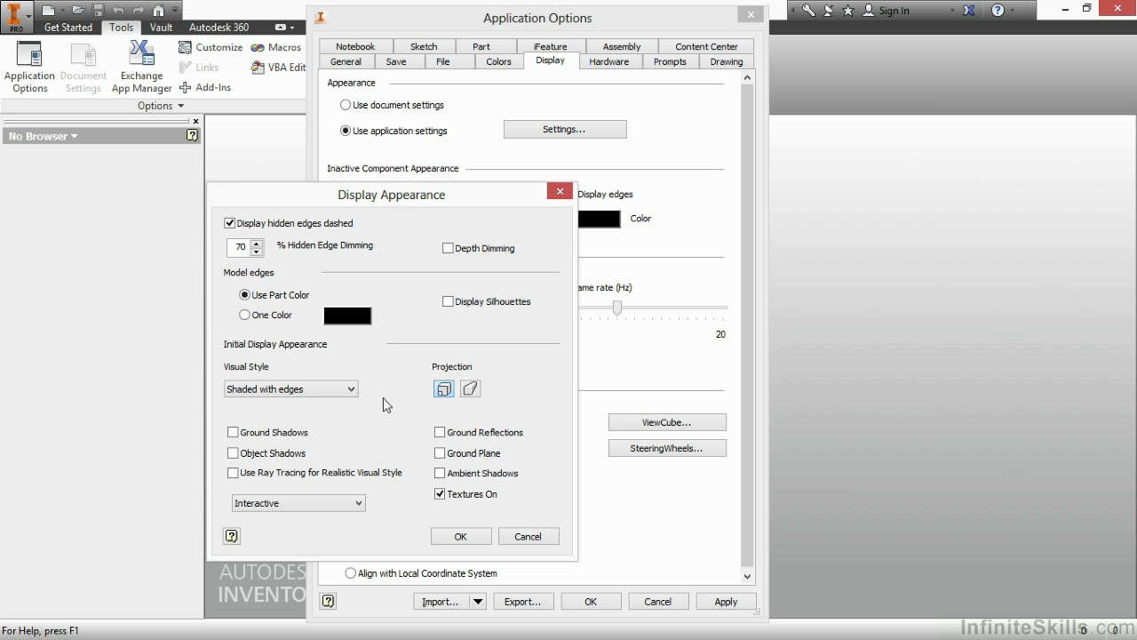
{"action": "left_click", "coordinate": [439, 474]}
{"action": "left_click", "coordinate": [439, 474]}
{"action": "left_click", "coordinate": [460, 536]}
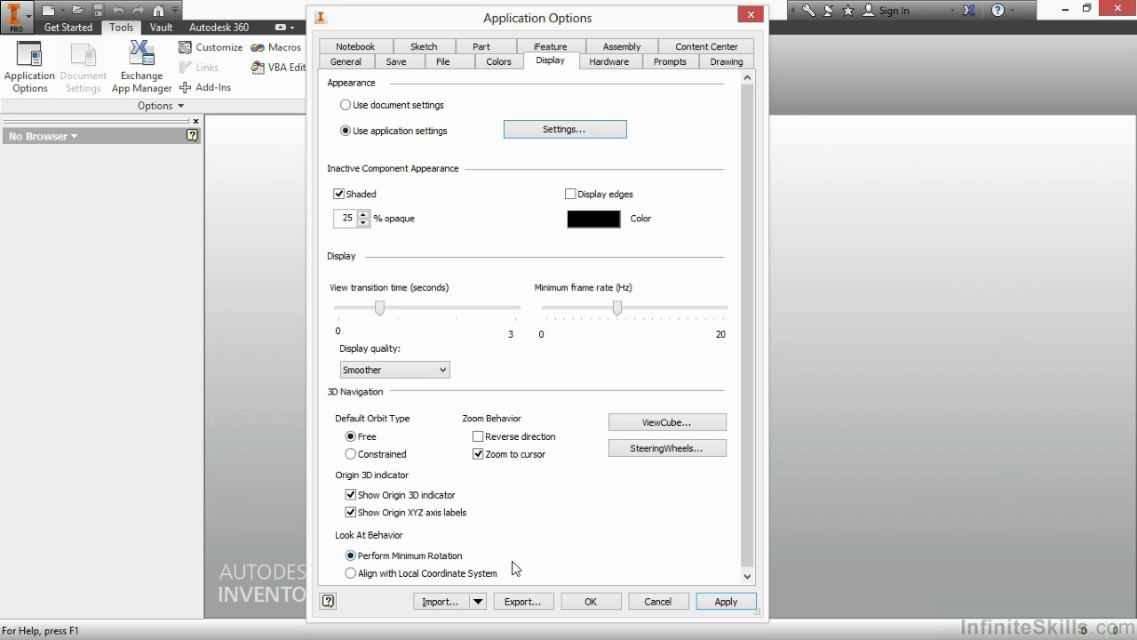
Step: Try 'Align with Local Coordinate System', then restore 'Perform Minimum Rotation' for look-at
{"action": "left_click", "coordinate": [351, 573]}
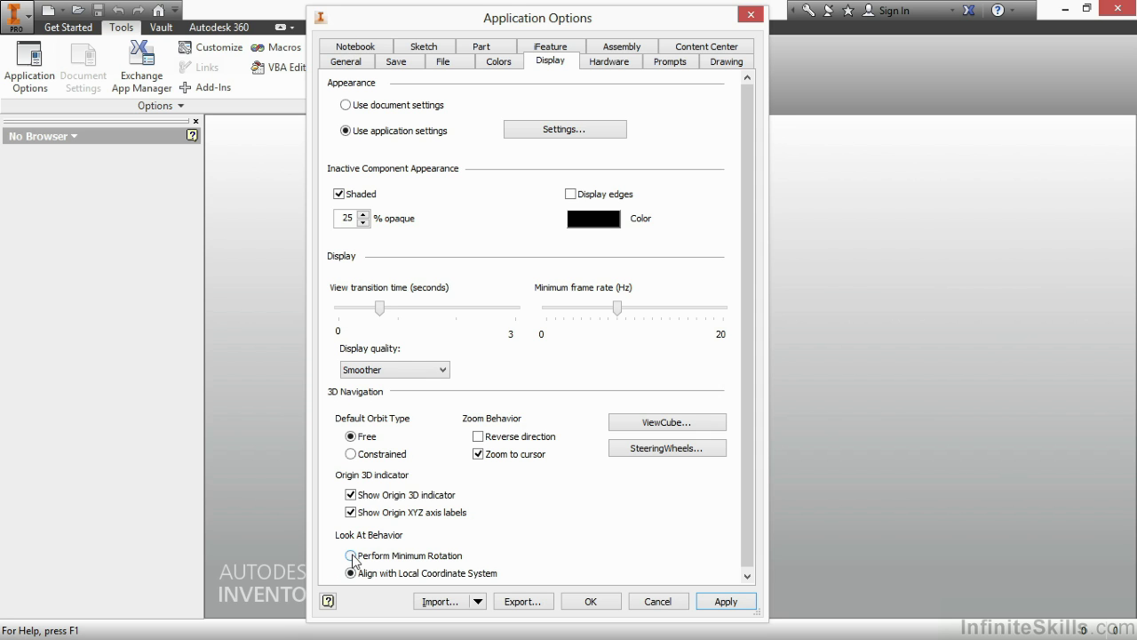
{"action": "left_click", "coordinate": [351, 555]}
Step: Show the Hardware page, with graphics at Performance and Software graphics left unchecked
{"action": "left_click", "coordinate": [607, 68]}
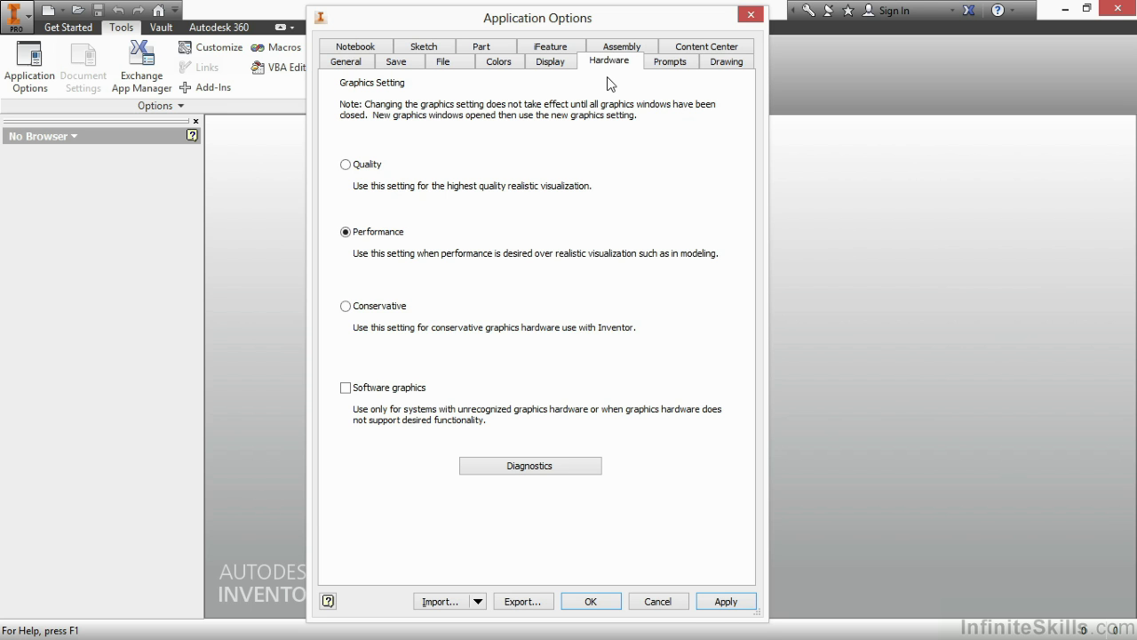
Step: Show the Prompts page, where every prompt's default response is Always
{"action": "left_click", "coordinate": [671, 64]}
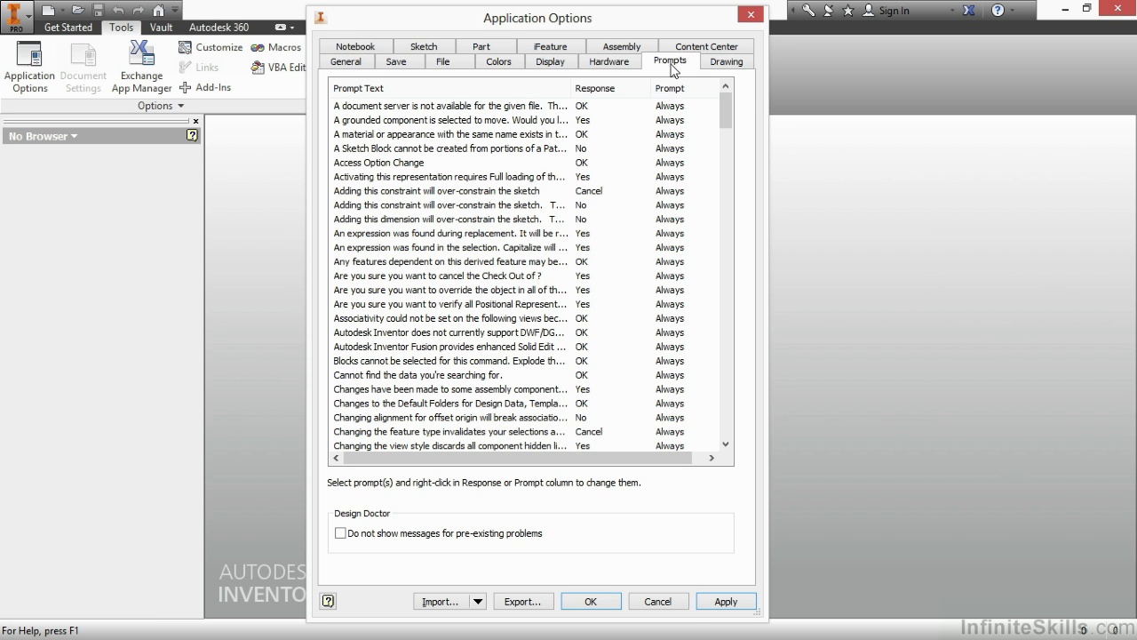
{"action": "left_click", "coordinate": [718, 64]}
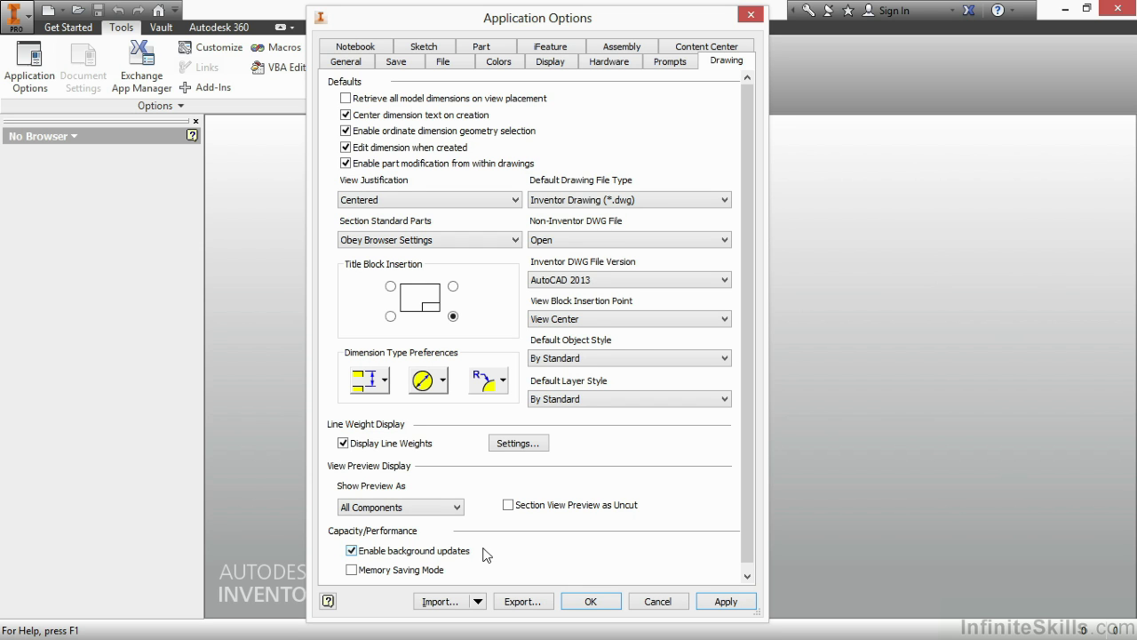
Step: Show the Content Center page, using Inventor Desktop Content libraries with As Custom family default
{"action": "left_click", "coordinate": [689, 50]}
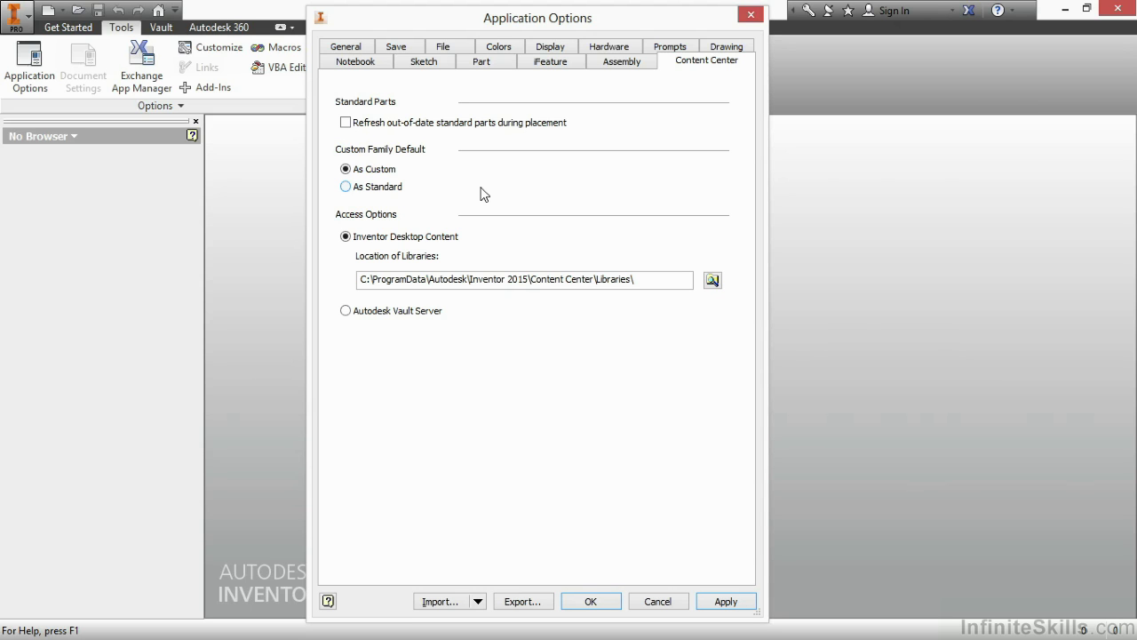
Step: Show the Assembly page and turn off deferred updates for assemblies
{"action": "left_click", "coordinate": [629, 64]}
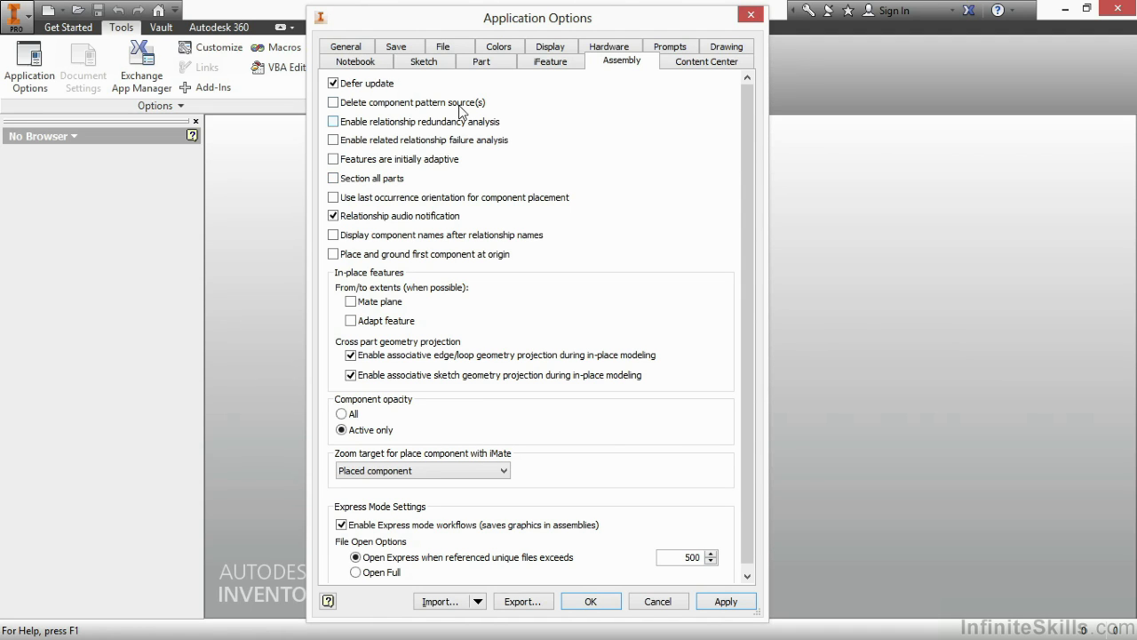
{"action": "left_click", "coordinate": [380, 83]}
{"action": "left_click_drag", "start_coordinate": [745, 342], "coordinate": [752, 357]}
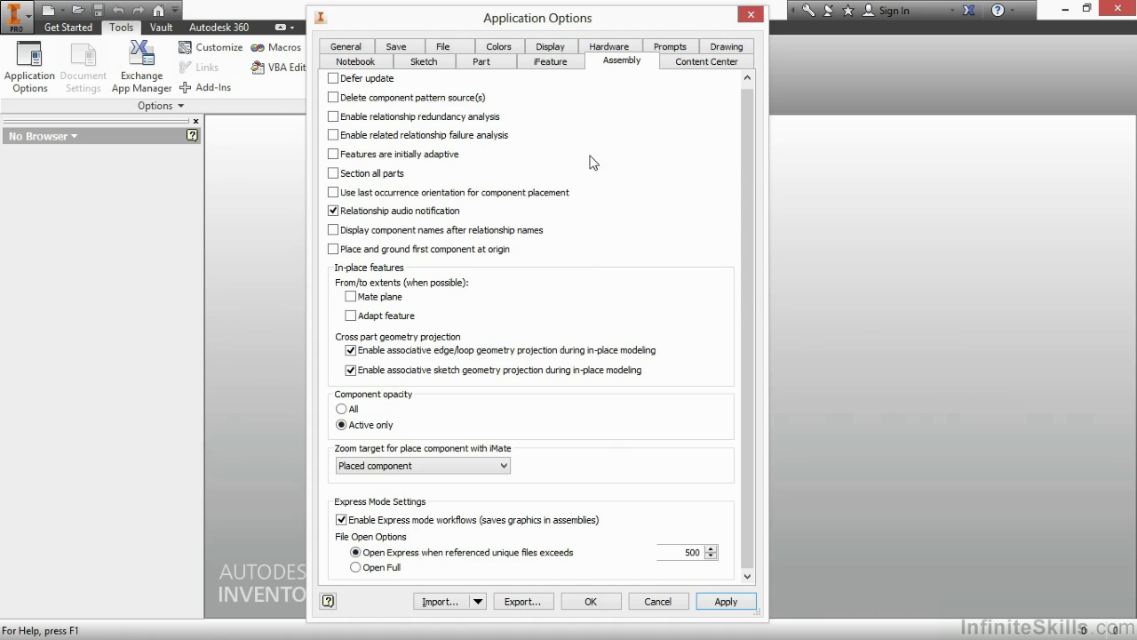
Step: Pass through the iFeature page to the Part page and disable Enable 3D grips
{"action": "left_click", "coordinate": [568, 62]}
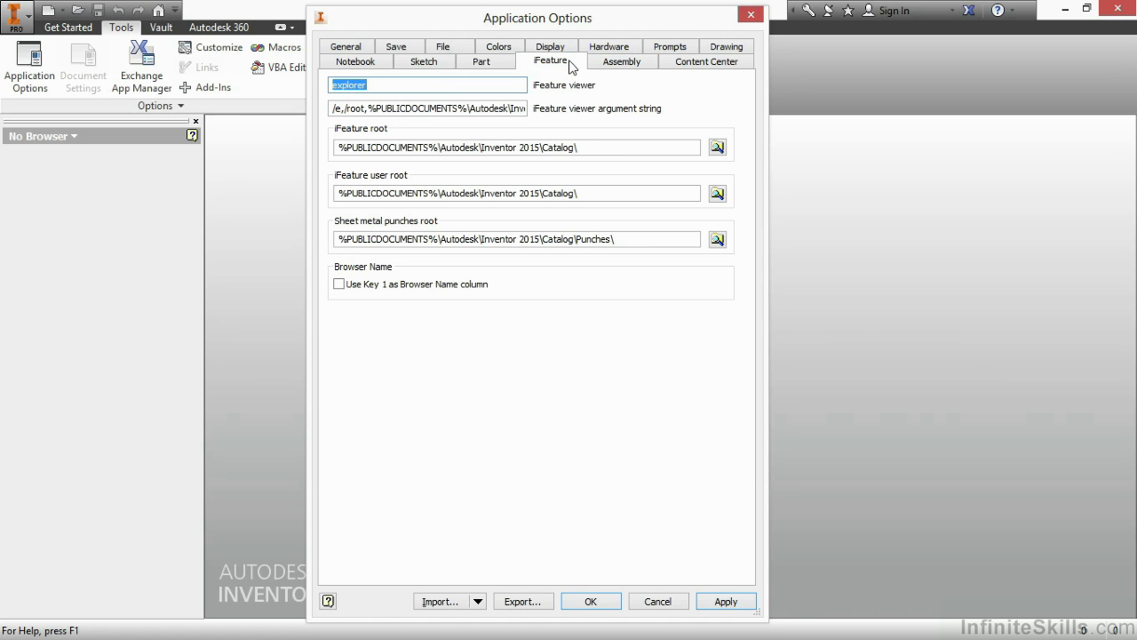
{"action": "left_click", "coordinate": [510, 65]}
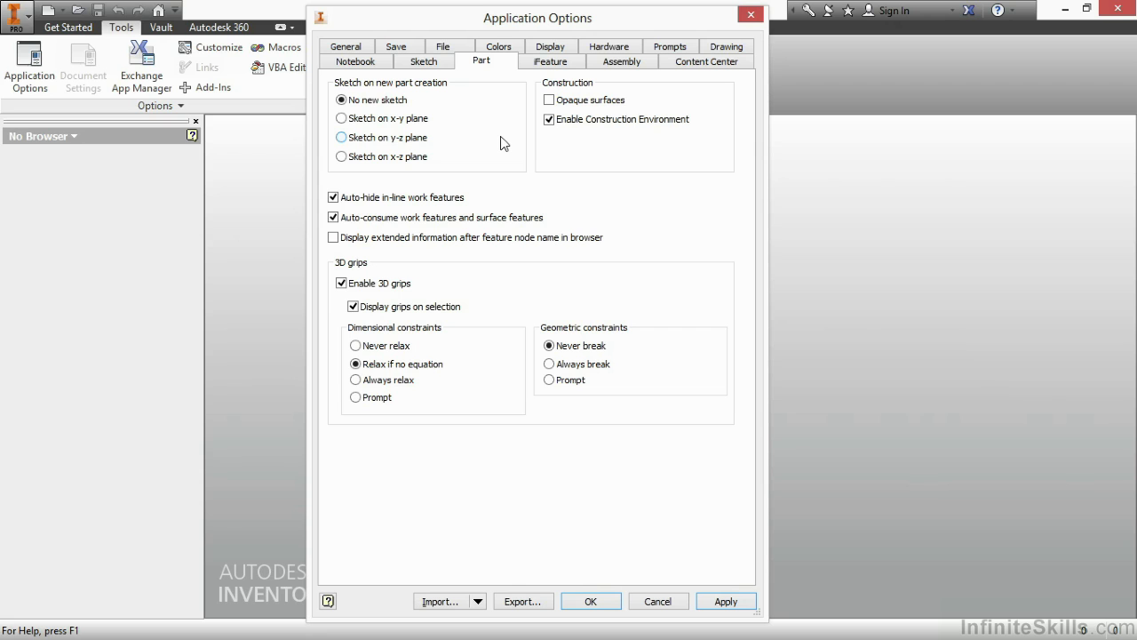
{"action": "left_click", "coordinate": [342, 283]}
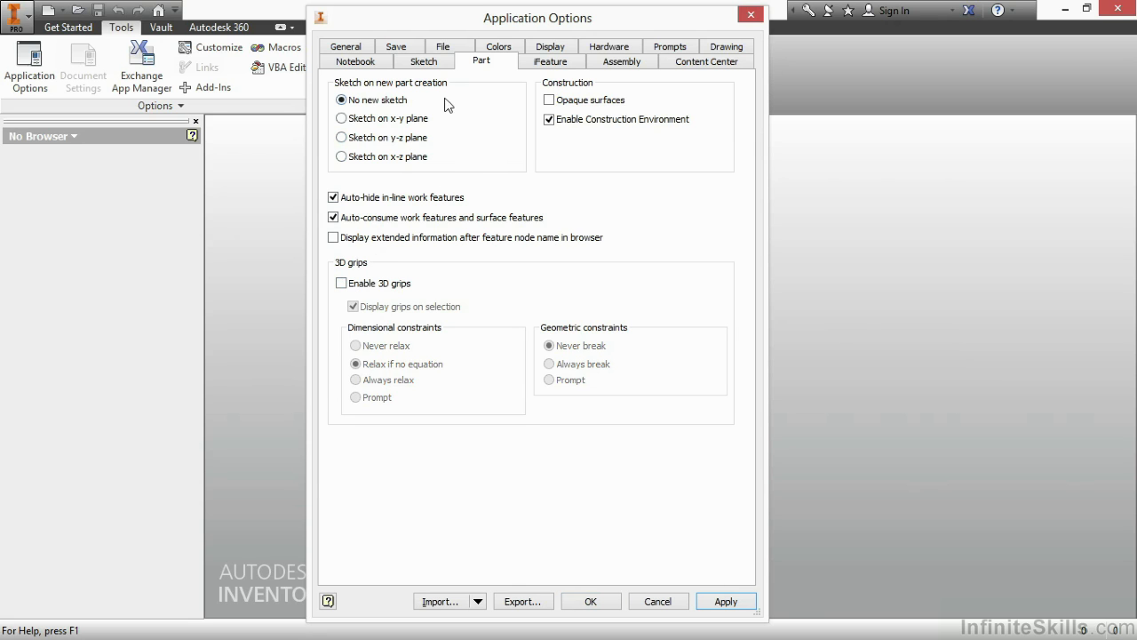
Step: Show the Sketch page with Standard spline fit, minor grid lines, axes and Heads-Up Display
{"action": "left_click", "coordinate": [441, 68]}
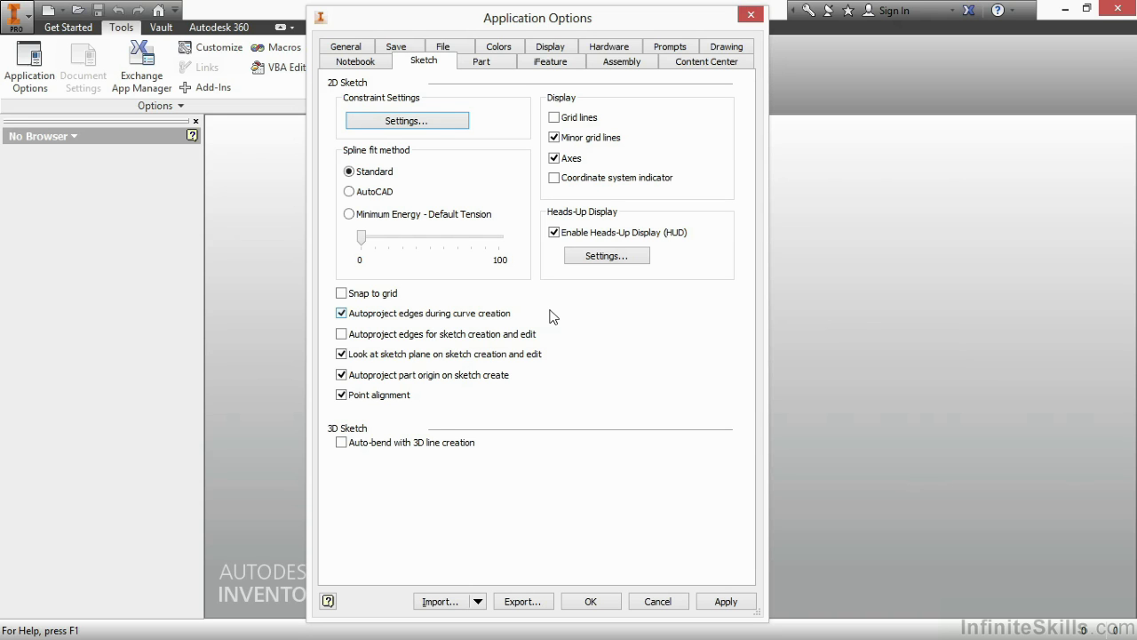
Step: In Constraint Settings, set inference priority to Horizontal and vertical, check Relax Mode, and confirm
{"action": "left_click", "coordinate": [446, 124]}
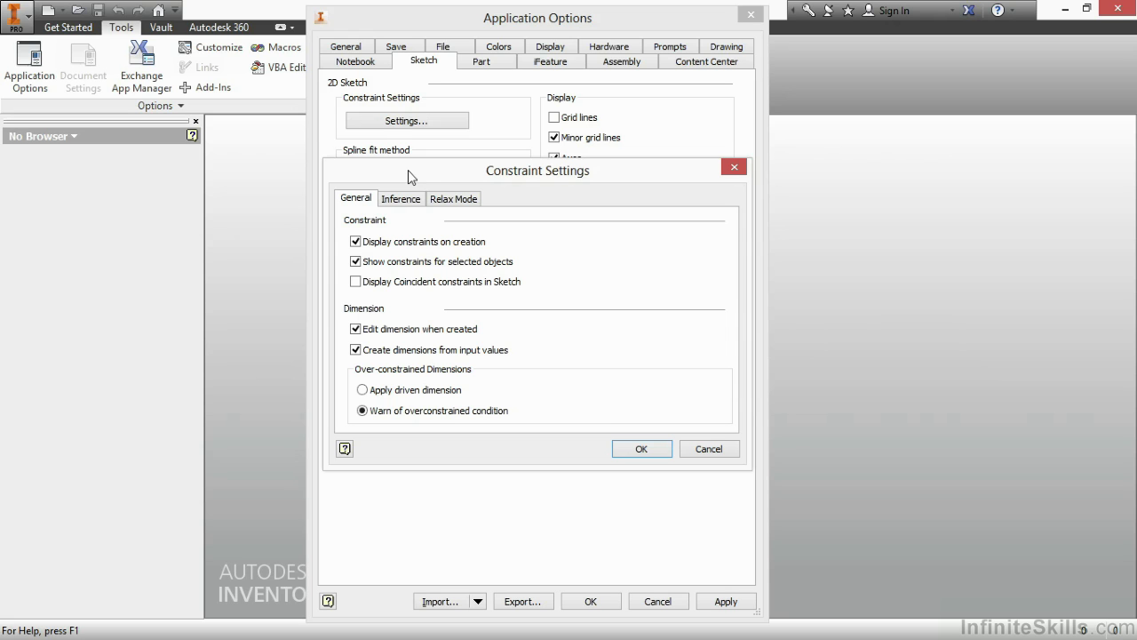
{"action": "left_click", "coordinate": [408, 199]}
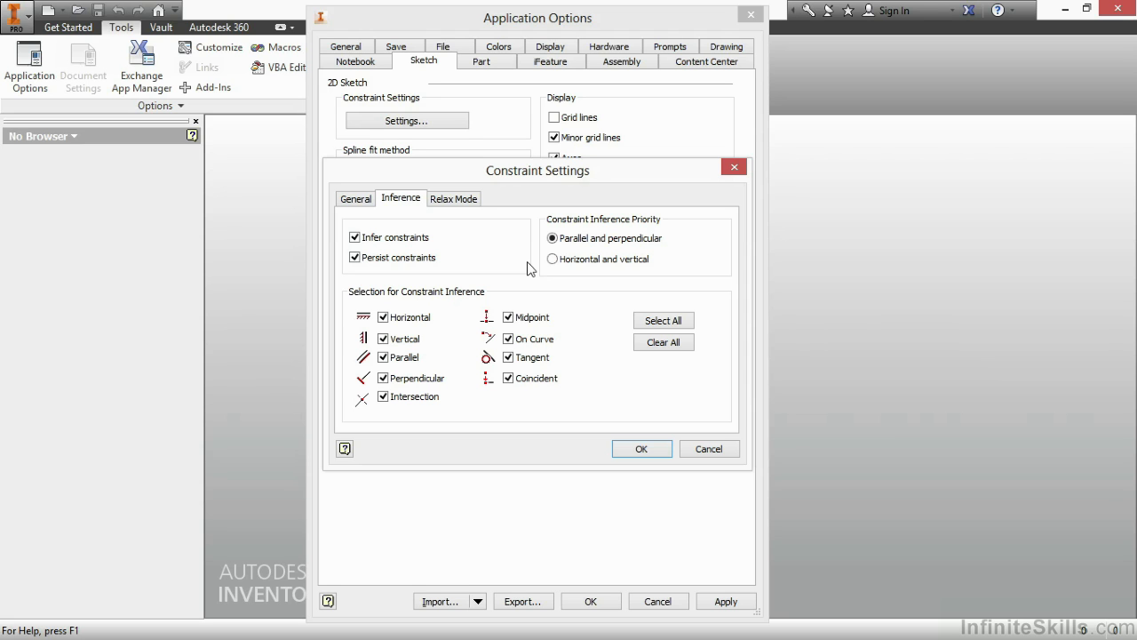
{"action": "left_click", "coordinate": [551, 258]}
{"action": "left_click", "coordinate": [462, 201]}
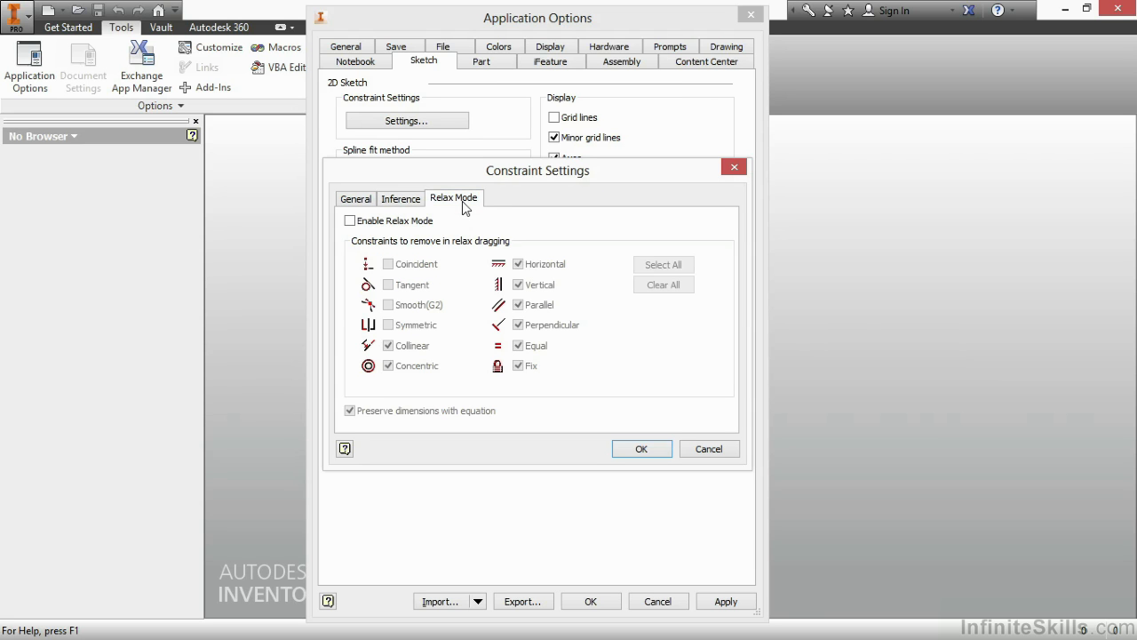
{"action": "left_click", "coordinate": [366, 203]}
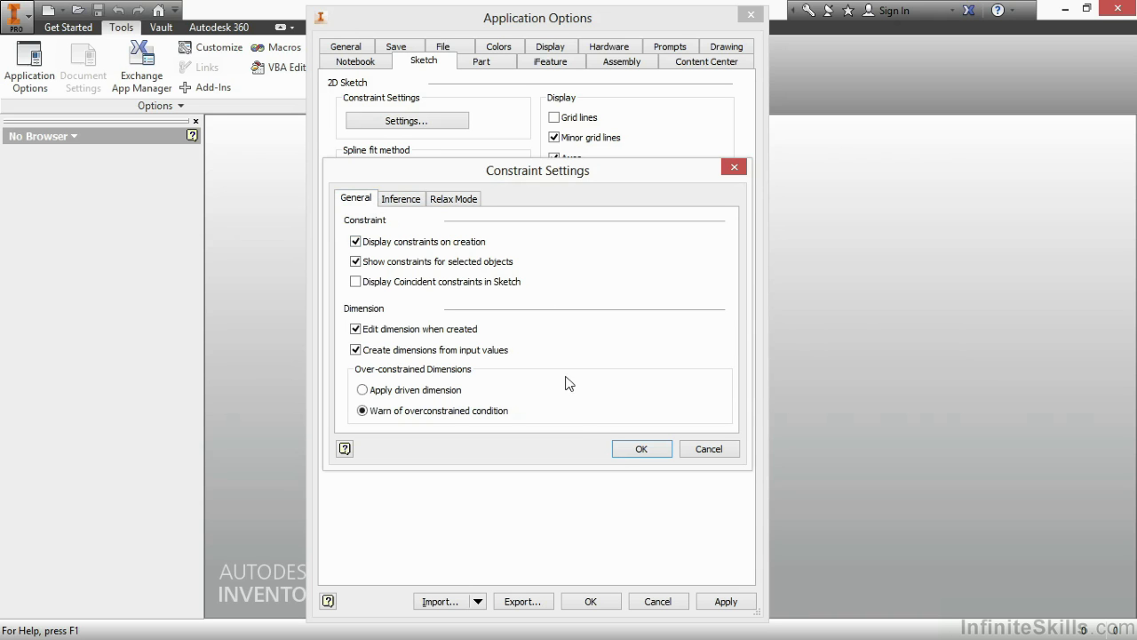
{"action": "left_click", "coordinate": [623, 455]}
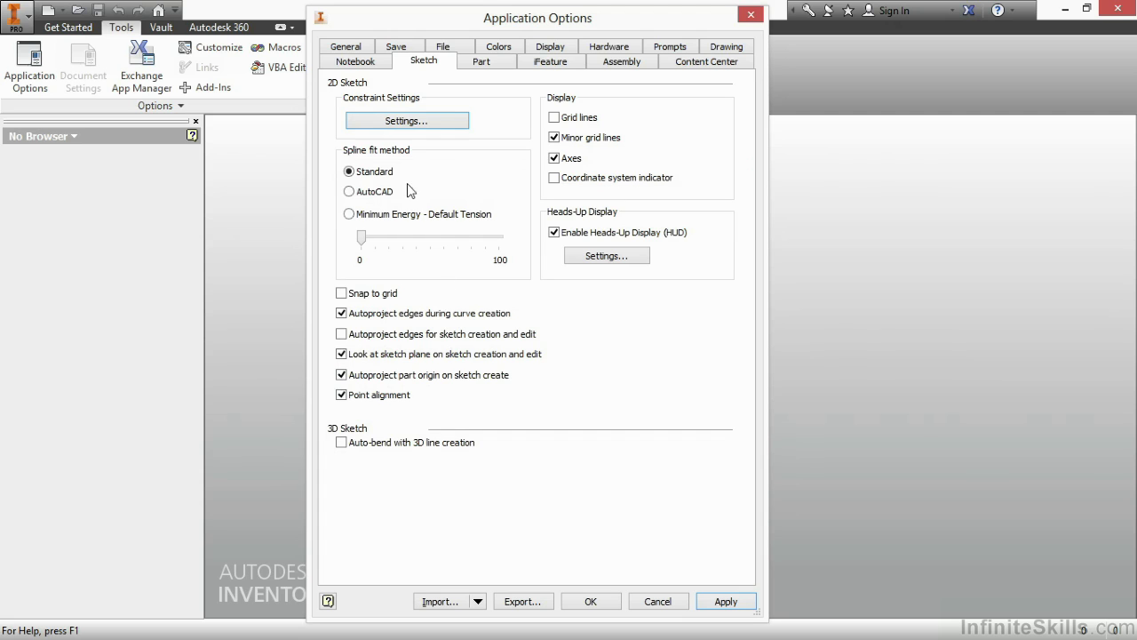
Step: Look over the Notebook page, then accept all changes with OK, leaving the empty window
{"action": "left_click", "coordinate": [379, 67]}
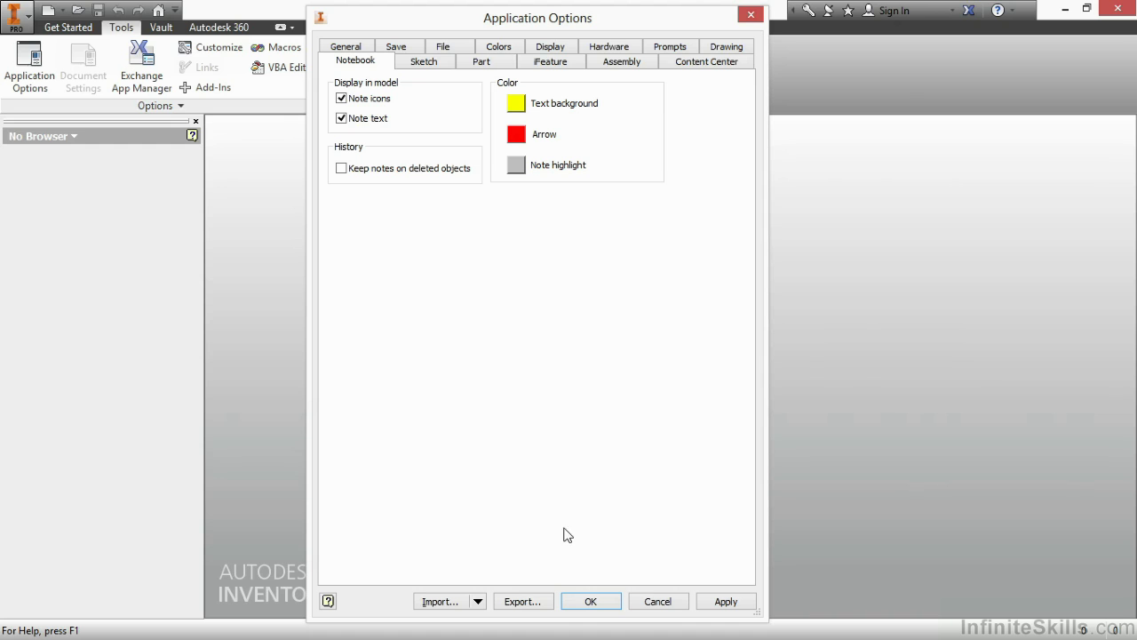
{"action": "left_click", "coordinate": [588, 601]}
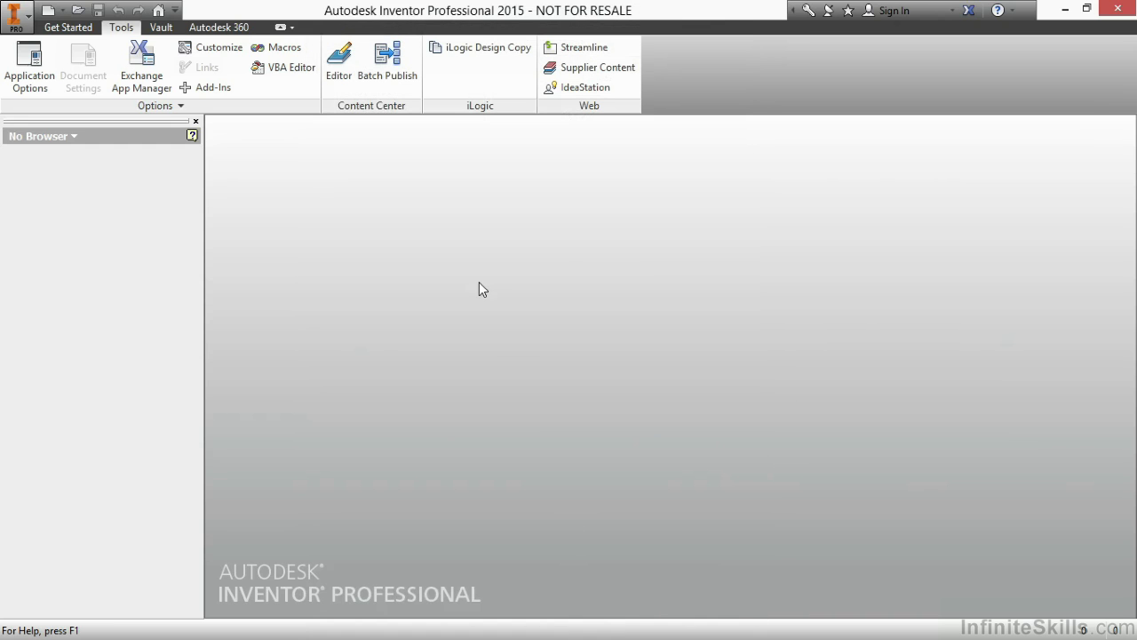